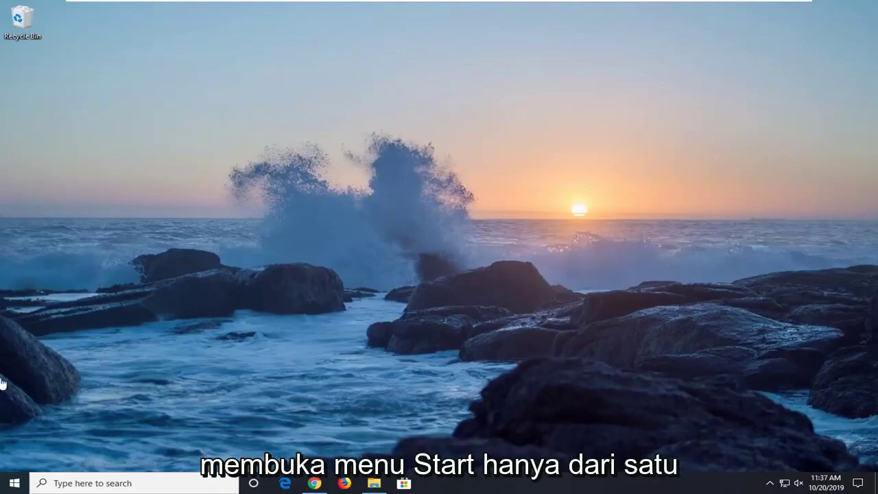
# Open the Windows Settings app from the Start menu
pyautogui.click(2, 486)
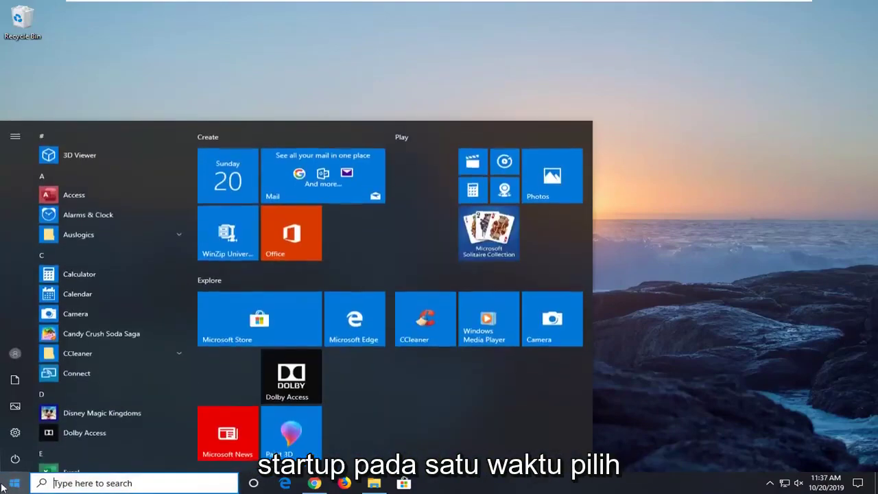
pyautogui.click(15, 433)
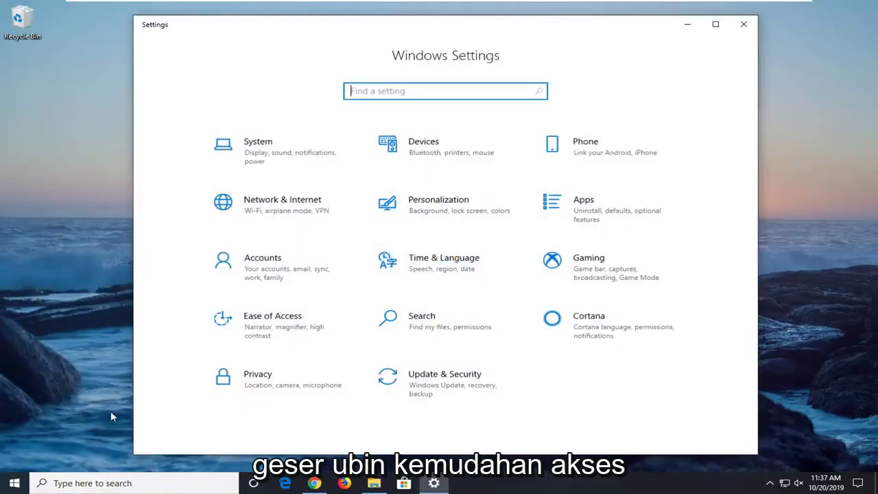
# Turn on Mouse Keys under Ease of Access > Mouse so the numeric keypad moves the pointer
pyautogui.click(262, 333)
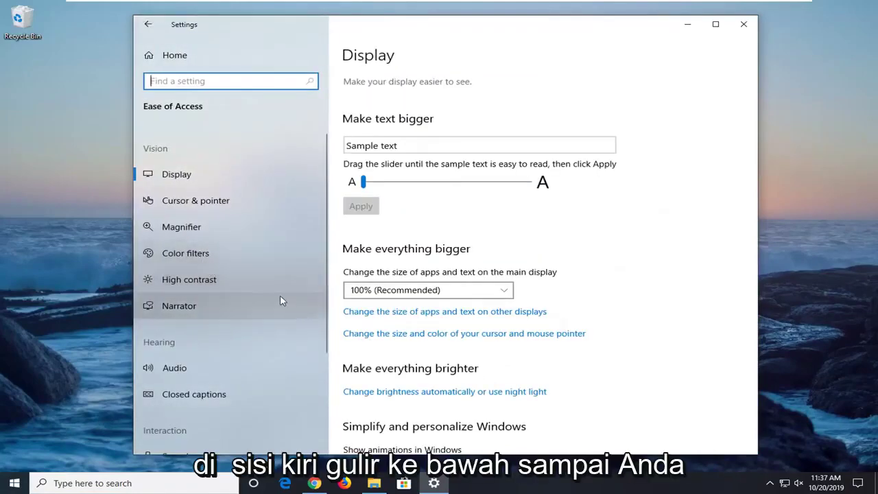
pyautogui.scroll(-4, 278, 295)
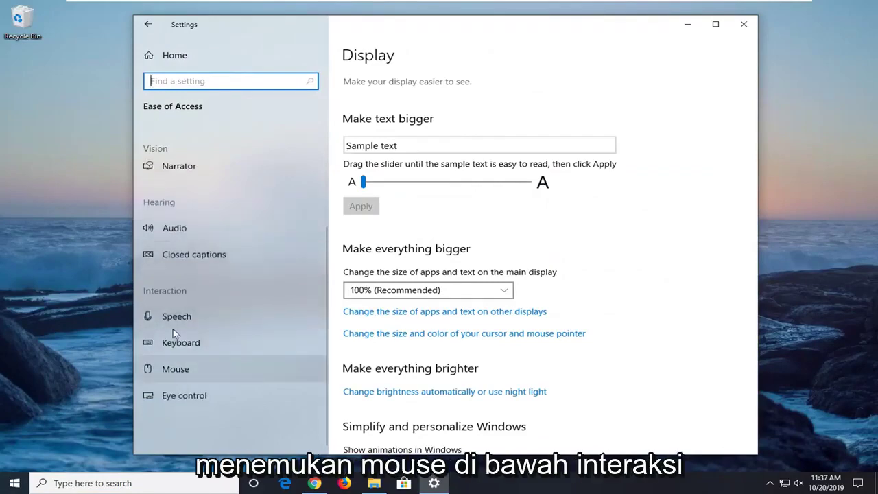
pyautogui.click(166, 377)
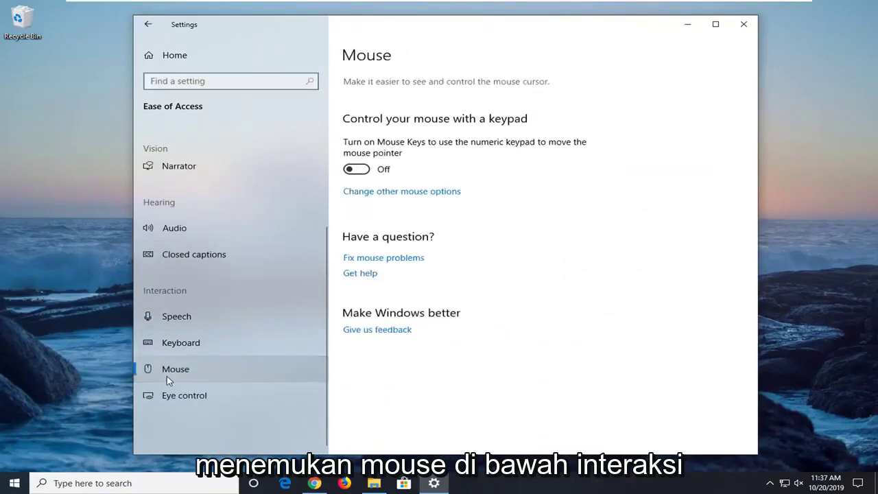
pyautogui.click(358, 169)
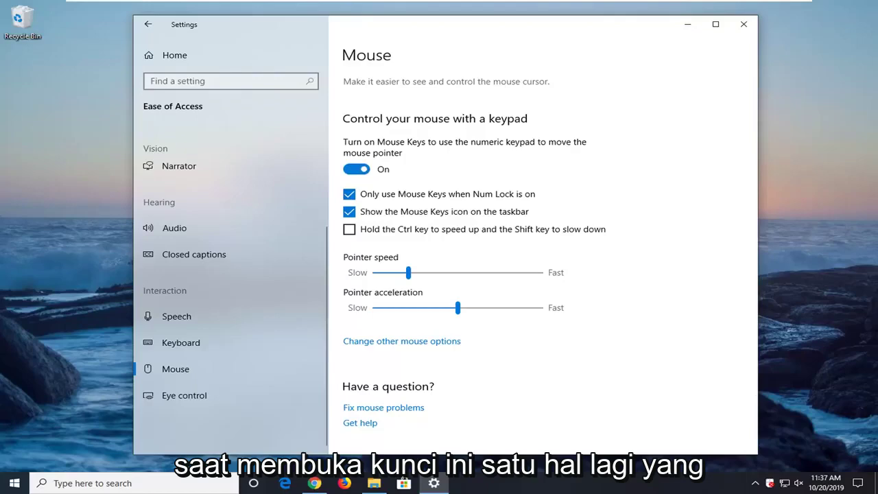
# Close Settings and launch Registry Editor as administrator from a 'regedit' Start search
pyautogui.click(744, 26)
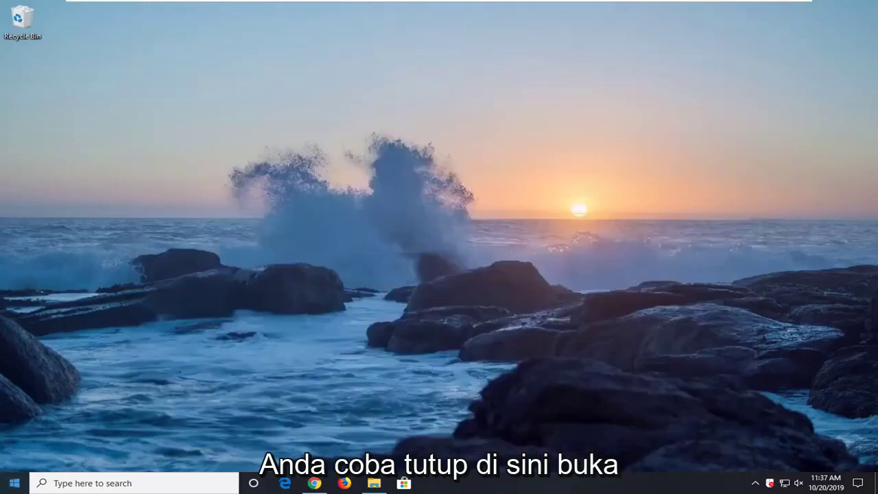
pyautogui.click(14, 483)
pyautogui.write('r')
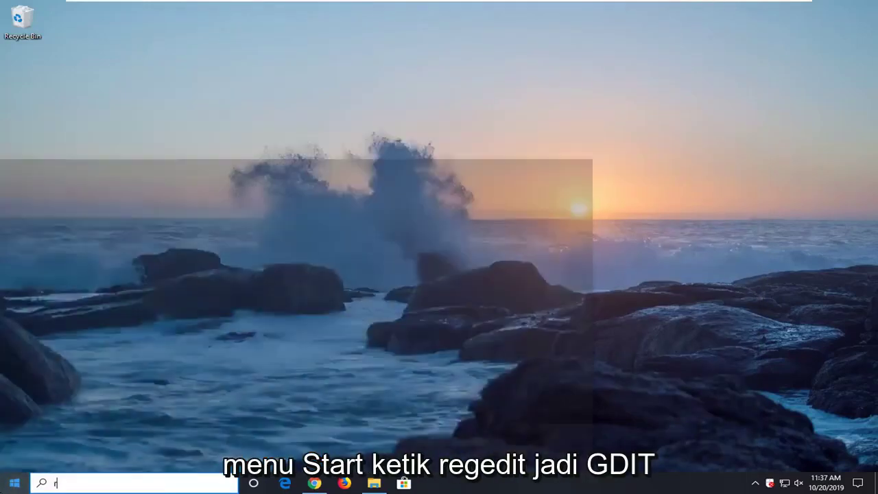
pyautogui.write('egedit')
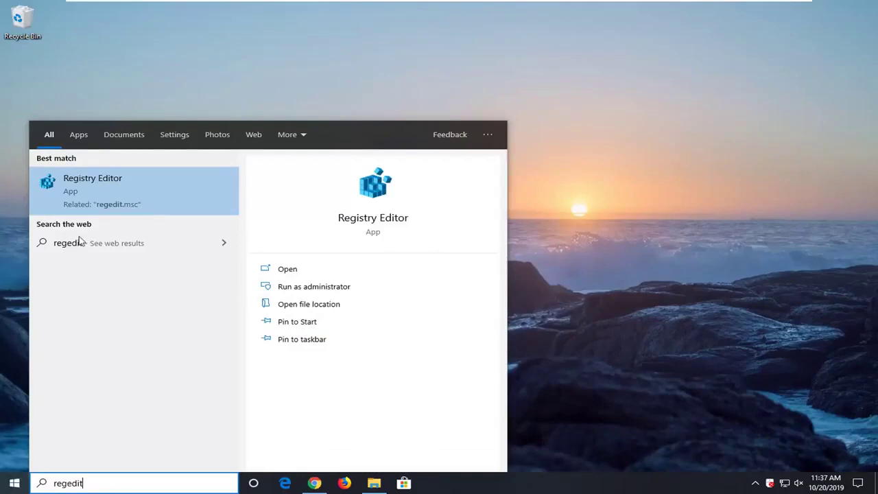
pyautogui.rightClick(93, 196)
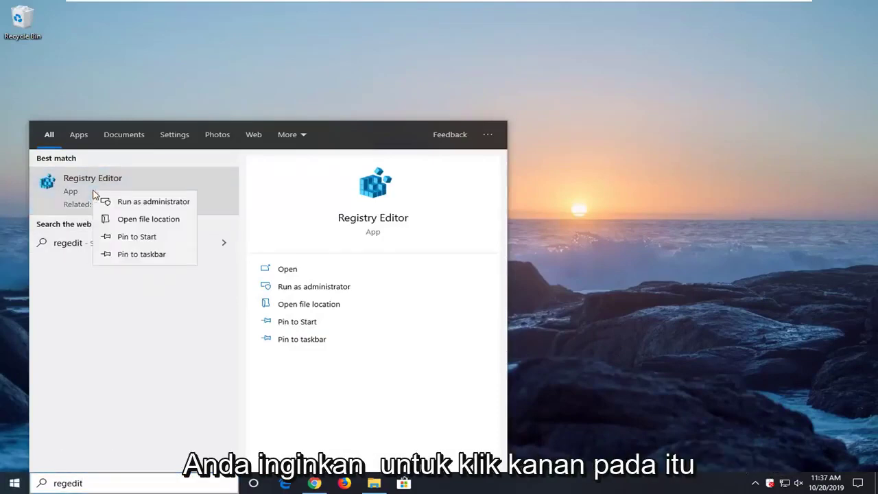
pyautogui.click(147, 205)
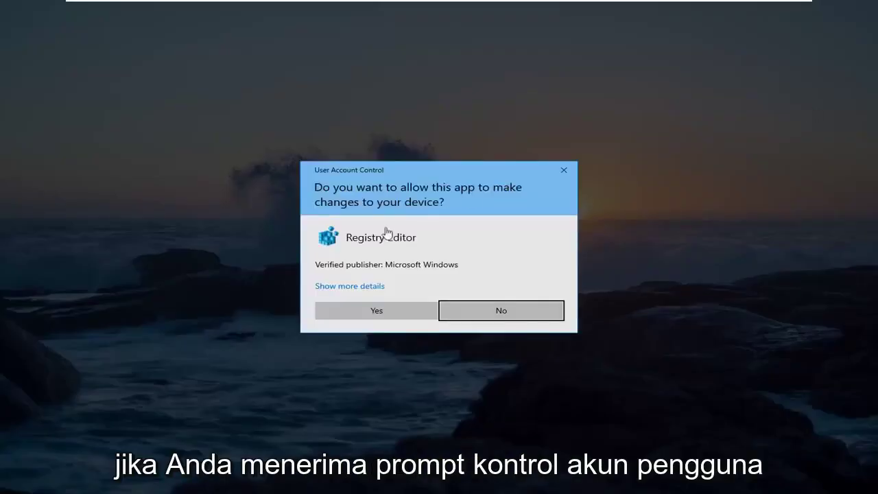
# Approve the UAC prompt, then open the registry Export dialog and cancel it
pyautogui.click(373, 309)
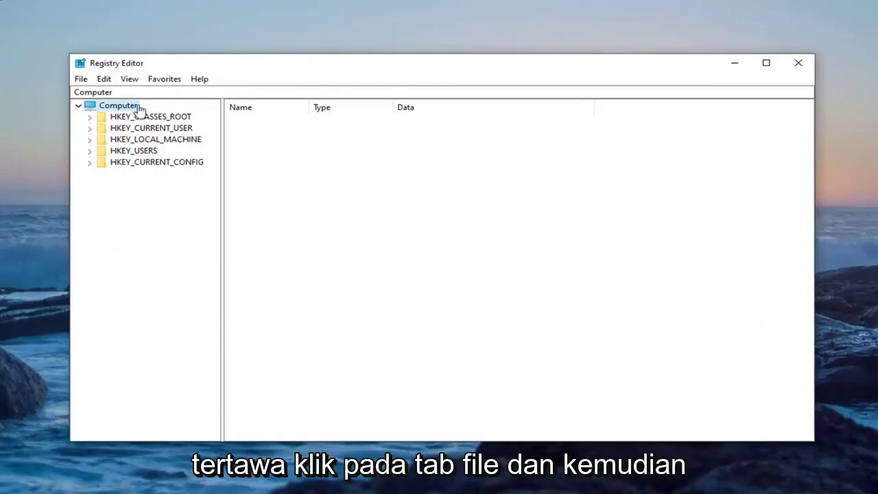
pyautogui.click(80, 78)
pyautogui.click(109, 106)
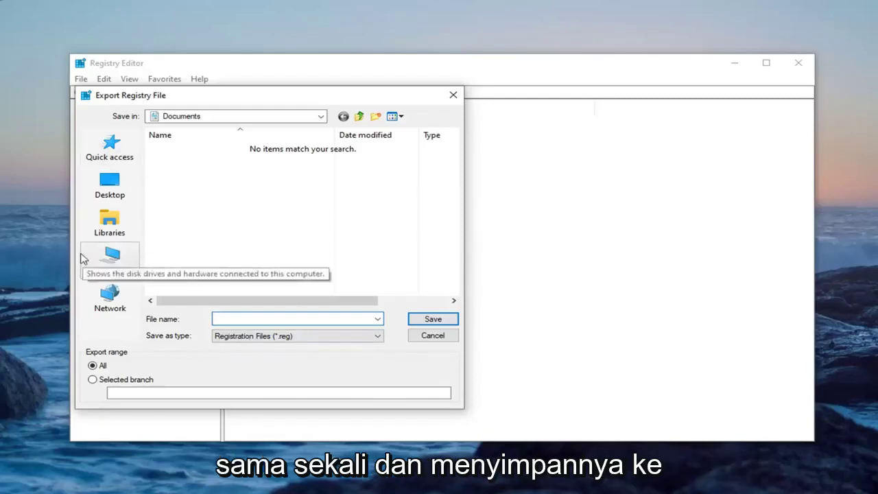
pyautogui.click(422, 335)
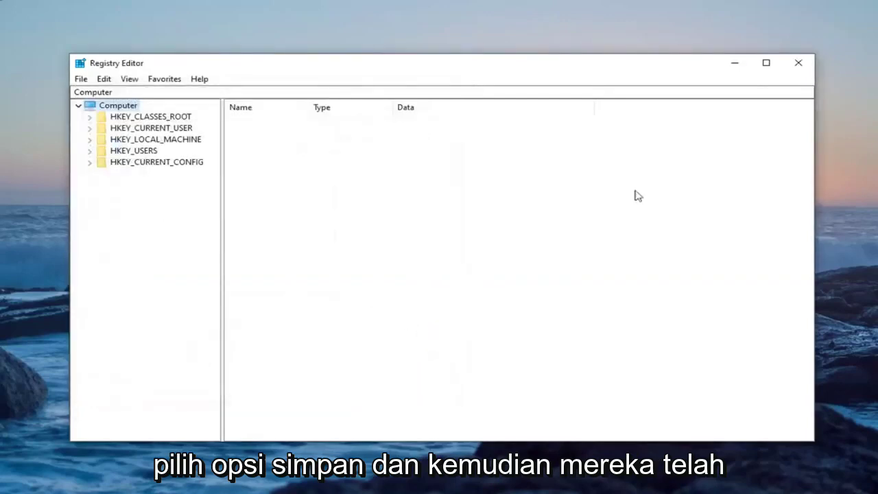
# Open the registry Import dialog and close it without importing anything
pyautogui.click(81, 79)
pyautogui.click(105, 96)
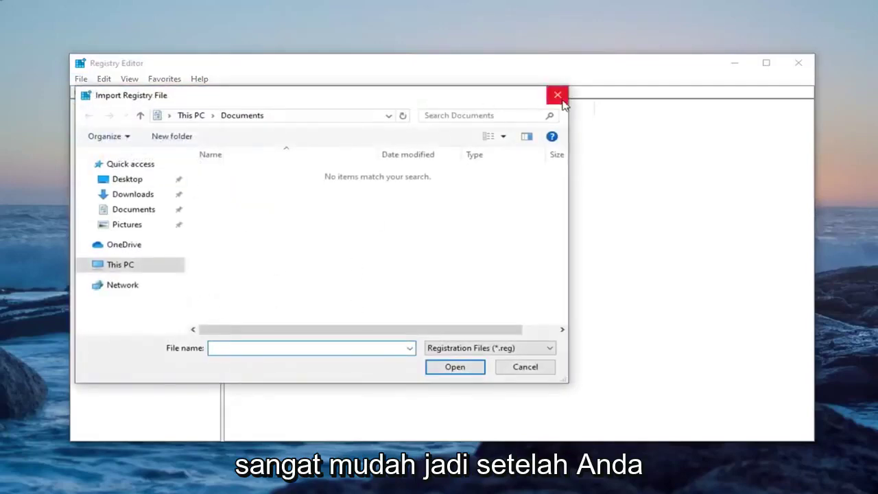
pyautogui.click(558, 94)
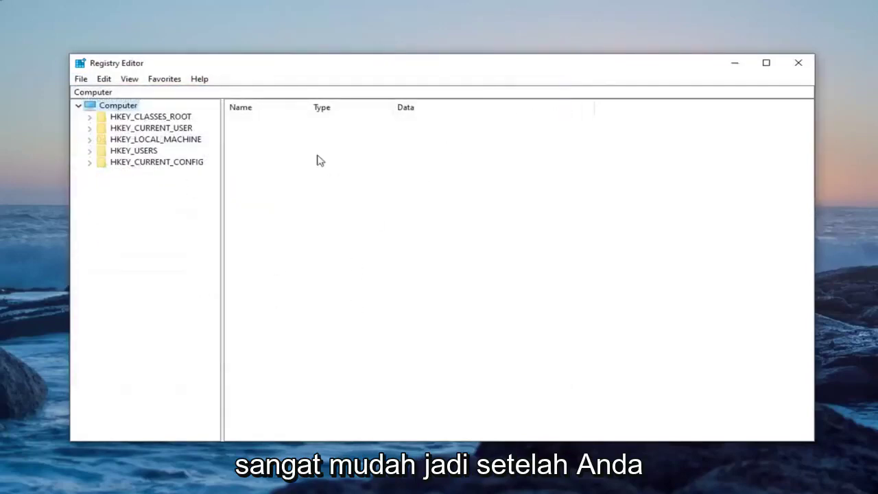
# Expand HKEY_CURRENT_USER > Control Panel and select the Input Method key's values
pyautogui.click(158, 129)
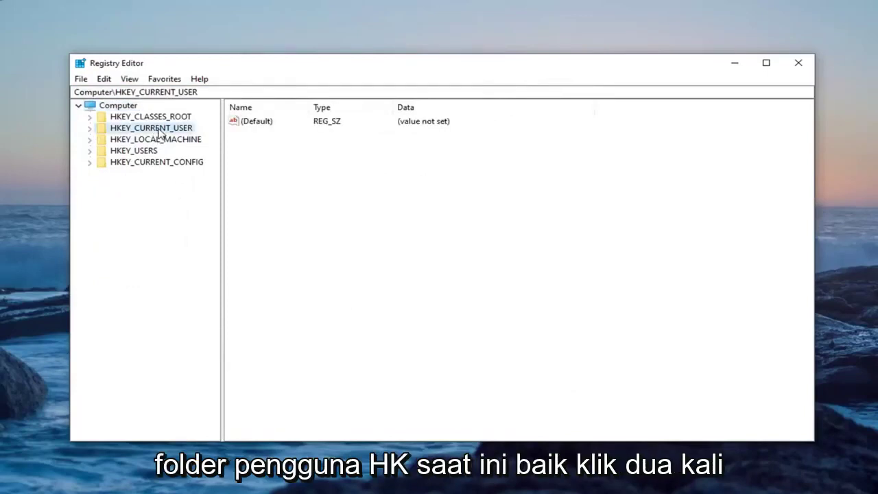
pyautogui.doubleClick(159, 129)
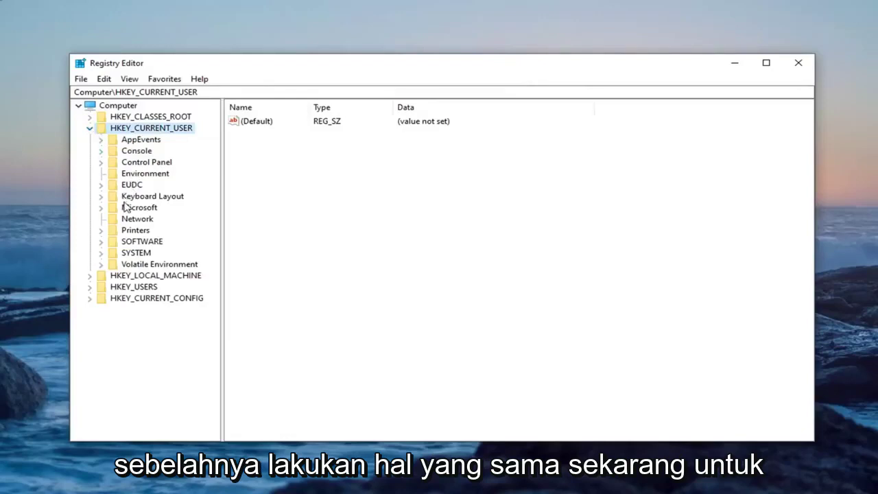
pyautogui.click(131, 164)
pyautogui.doubleClick(131, 164)
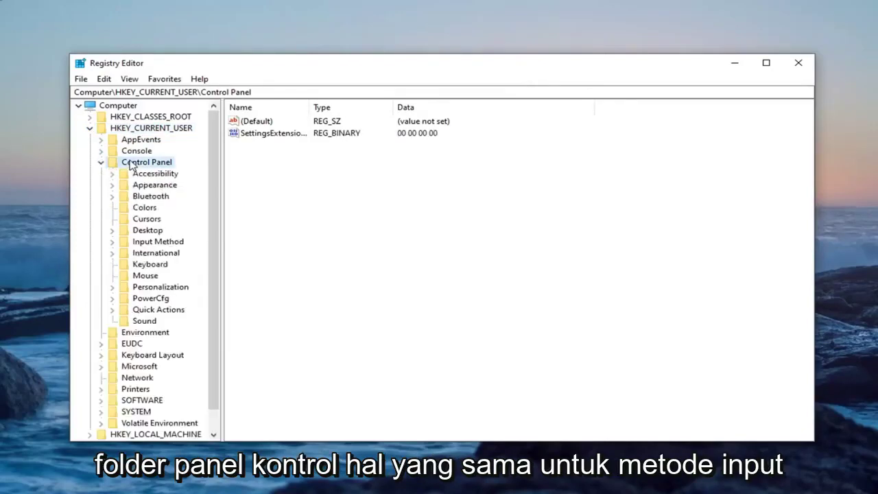
pyautogui.click(141, 247)
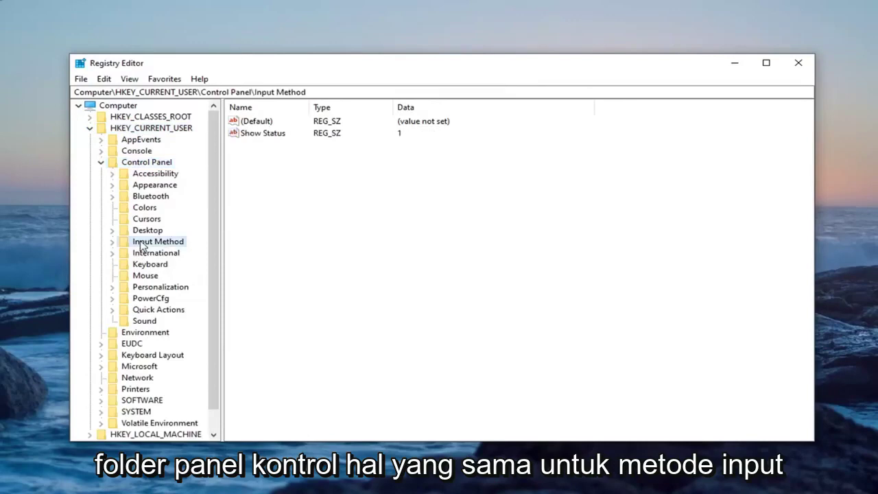
pyautogui.doubleClick(141, 245)
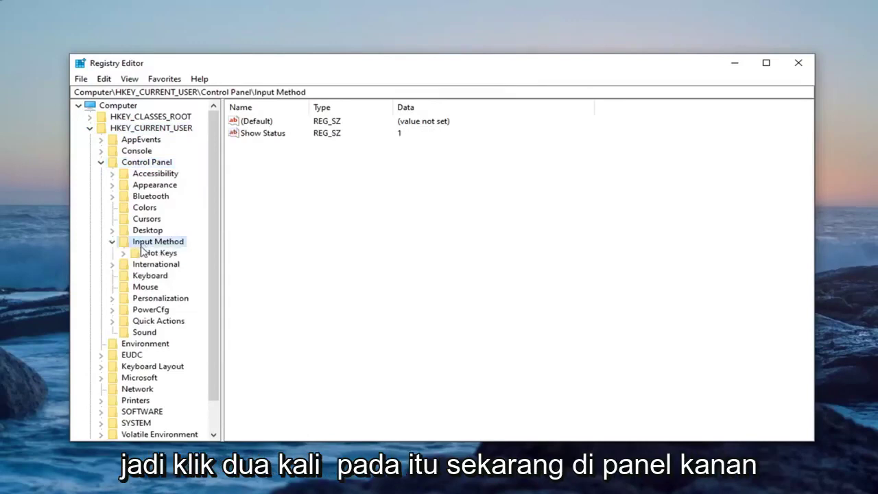
pyautogui.click(281, 180)
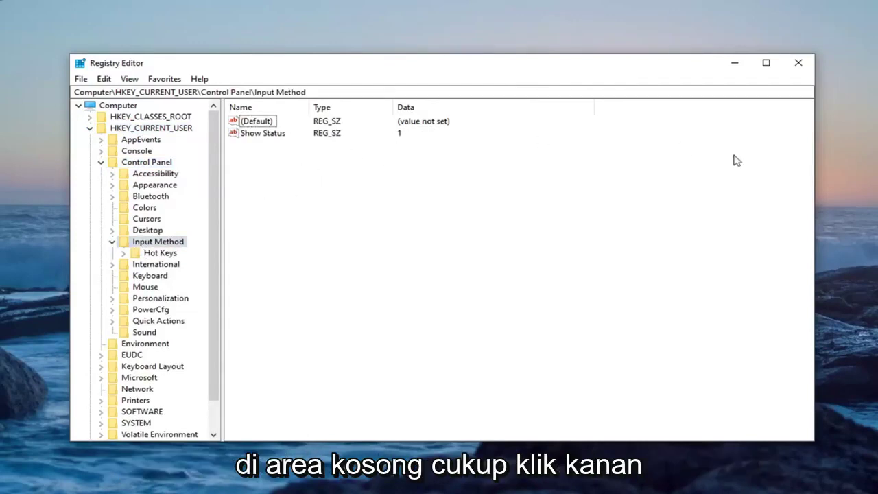
# Create a new string value named EnableHexNumpad in the Input Method key
pyautogui.rightClick(296, 175)
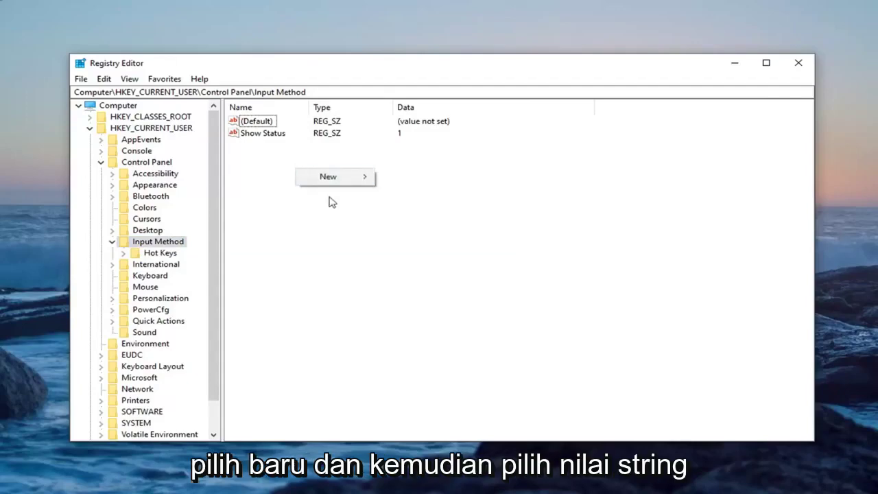
pyautogui.moveTo(328, 180)
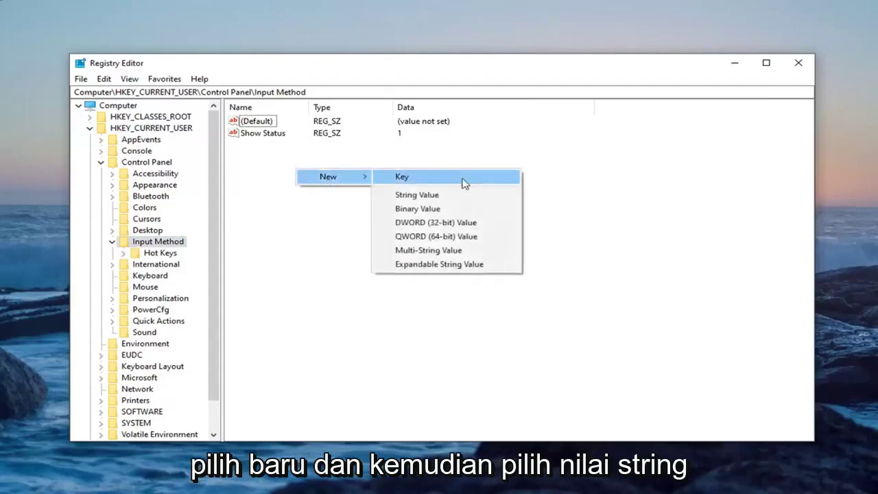
pyautogui.click(416, 196)
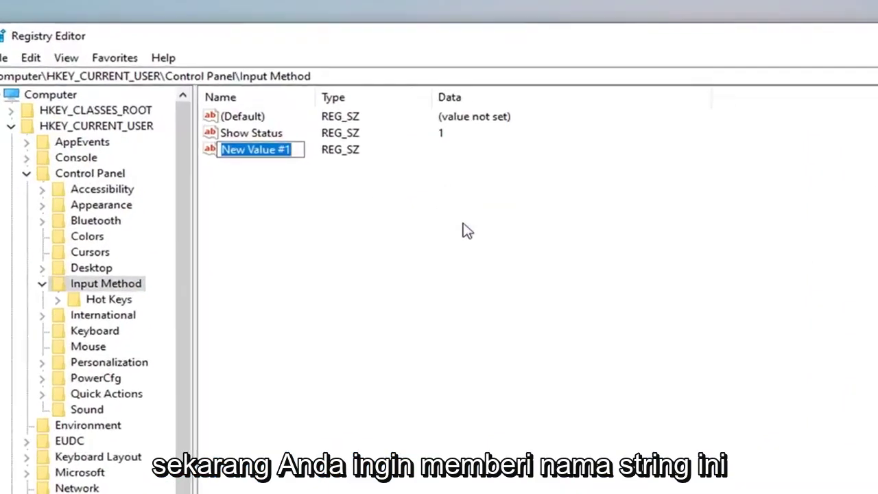
pyautogui.write('Ena')
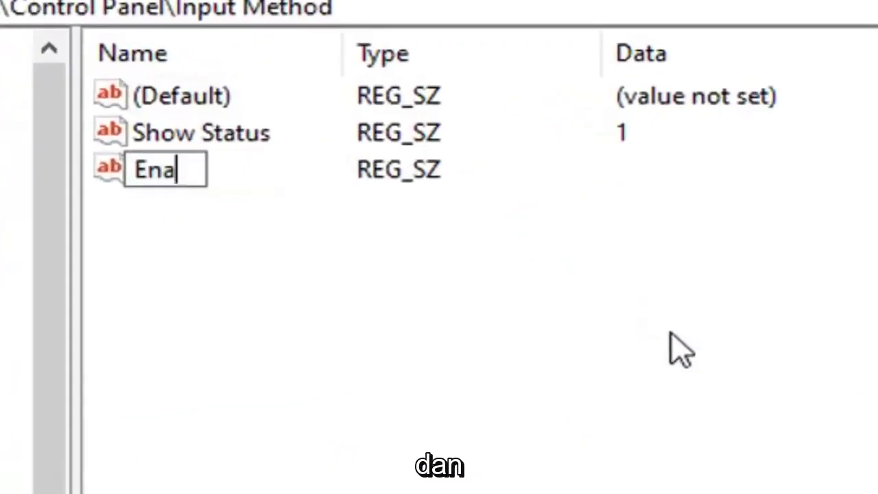
pyautogui.write('bleHex')
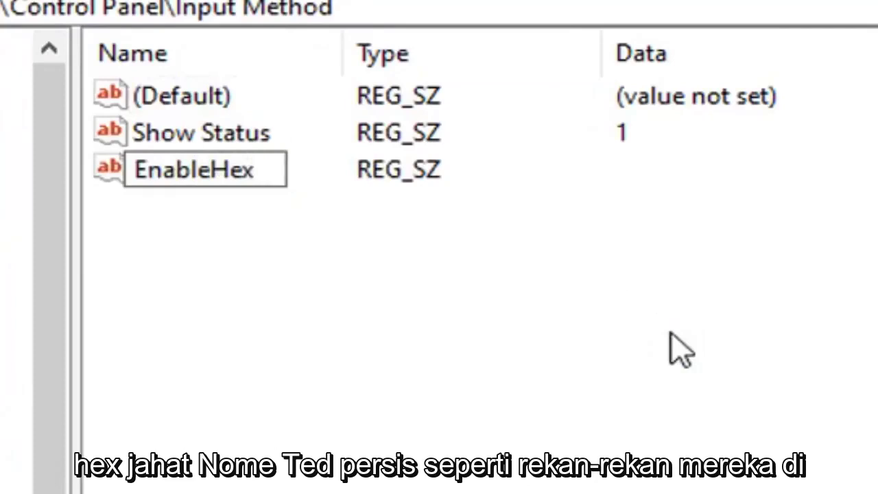
pyautogui.write('Numpad')
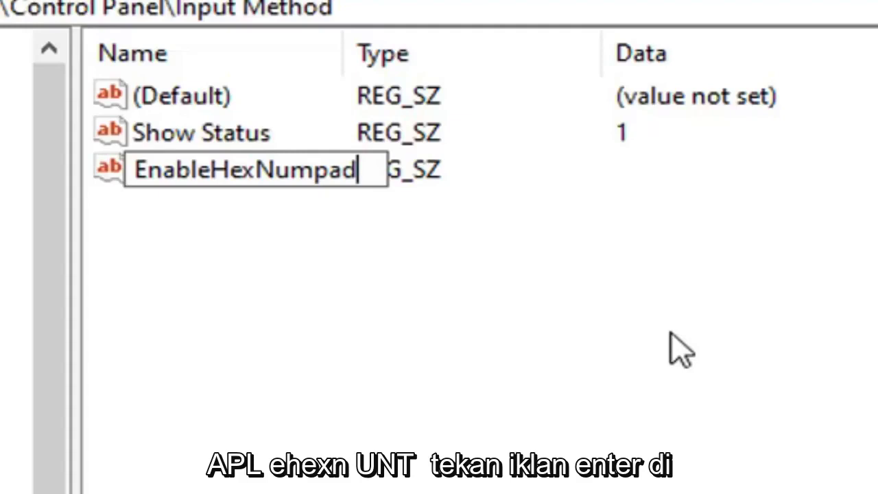
pyautogui.press('Return')
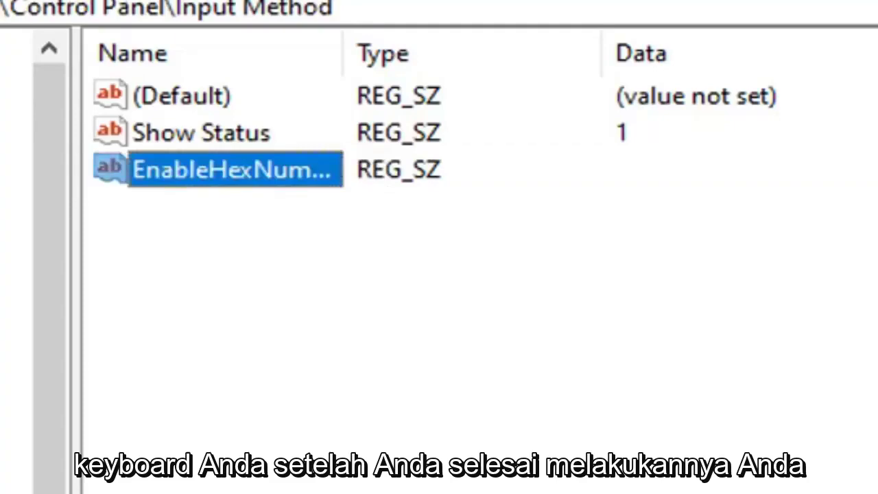
# Set the EnableHexNumpad value data to 1 and confirm
pyautogui.moveTo(345, 43); pyautogui.dragTo(496, 43)
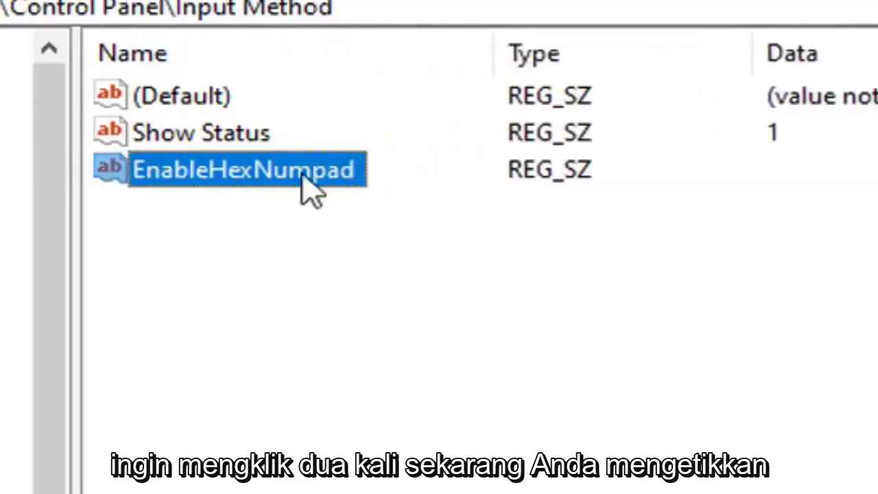
pyautogui.doubleClick(302, 172)
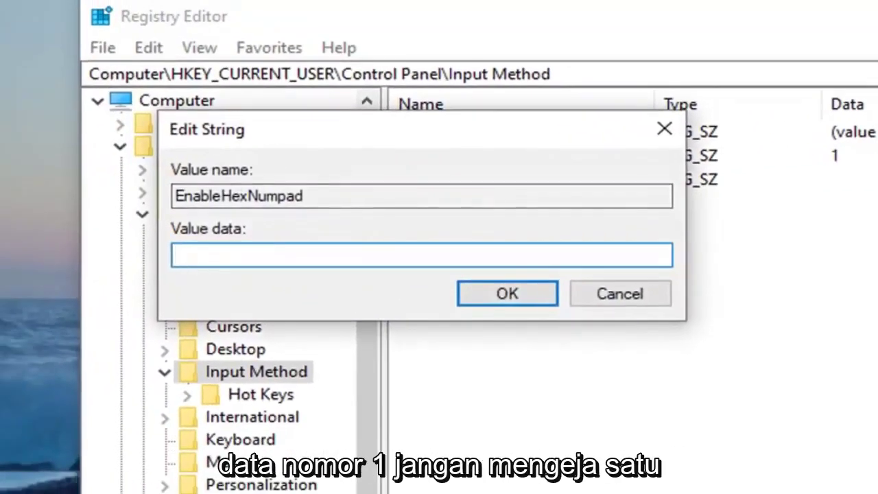
pyautogui.write('1')
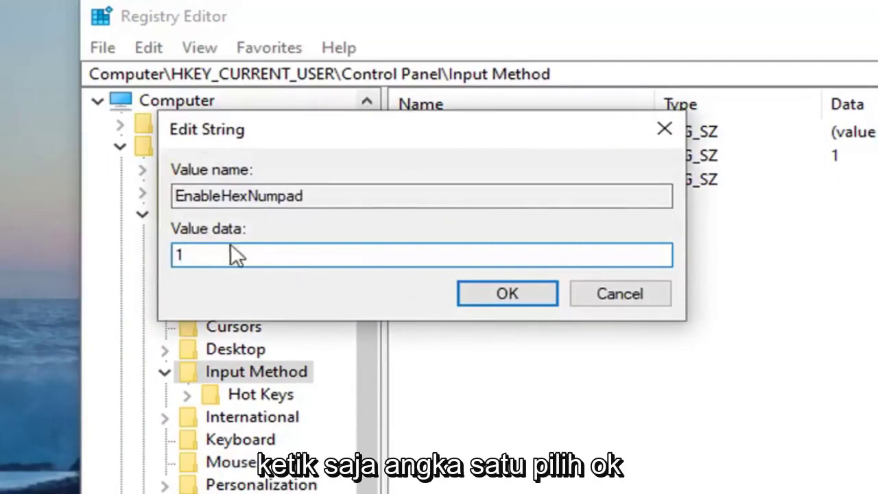
pyautogui.click(508, 293)
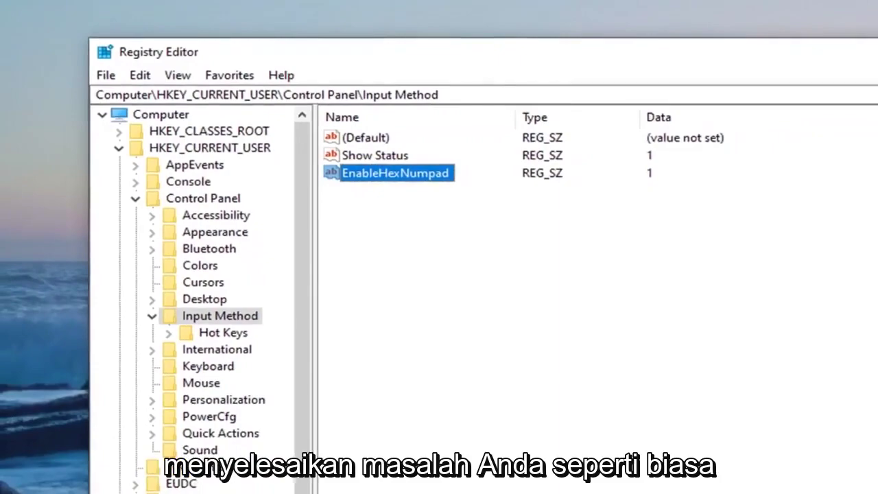
# Close the Registry Editor window
pyautogui.click(788, 88)
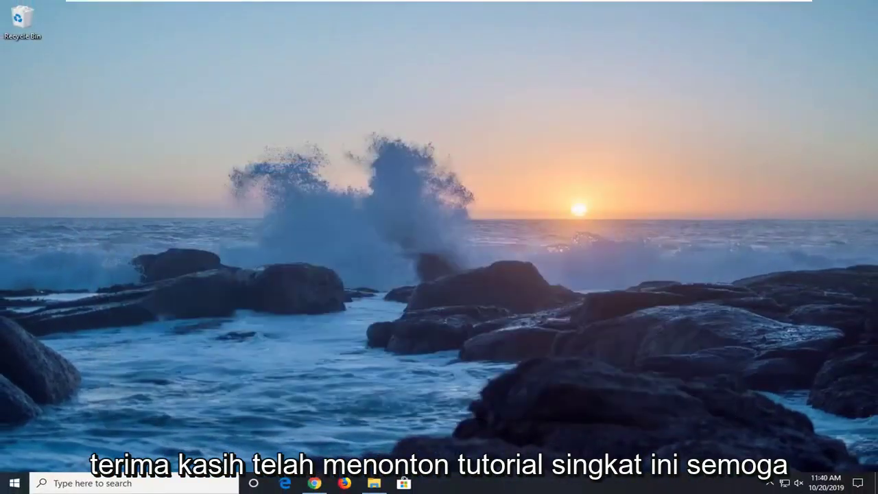